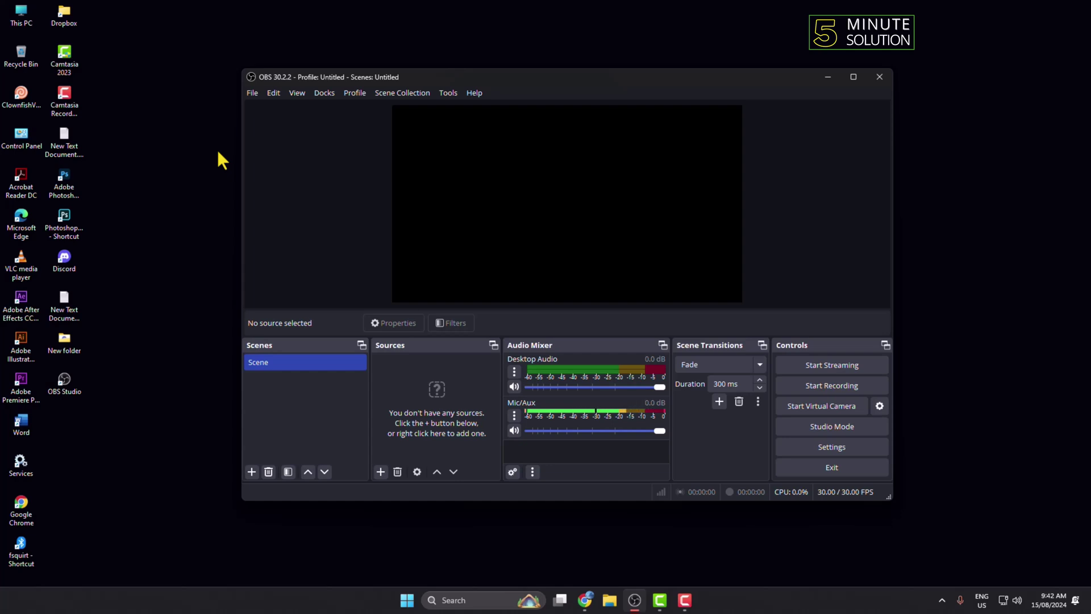
- Drag the empty OBS Studio window slightly to the left on the desktop
mouse_move(504, 76)
mouse_down()
mouse_move(510, 61)
mouse_move(512, 79)
mouse_up()
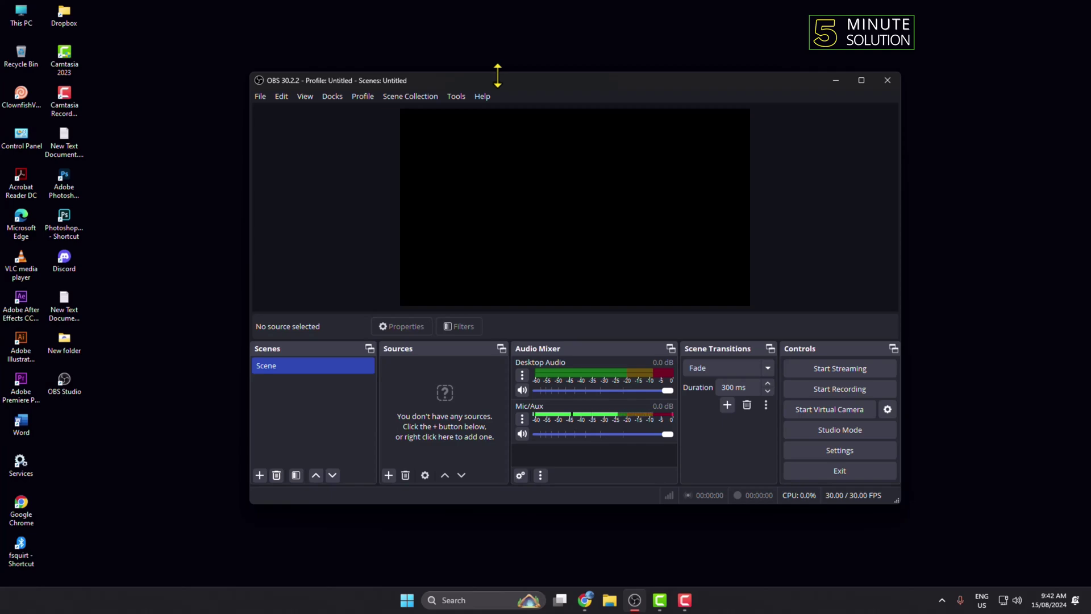
drag(425, 79, 412, 80)
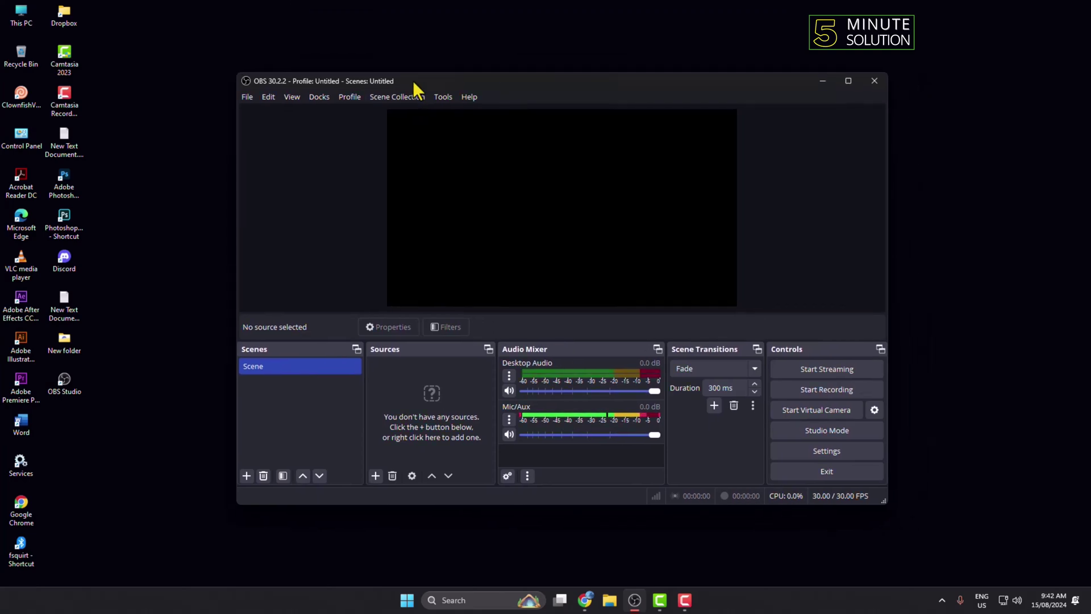
- Search Google for 'restream' in a new Chrome tab and open the signed-in Restream.io dashboard
click(588, 603)
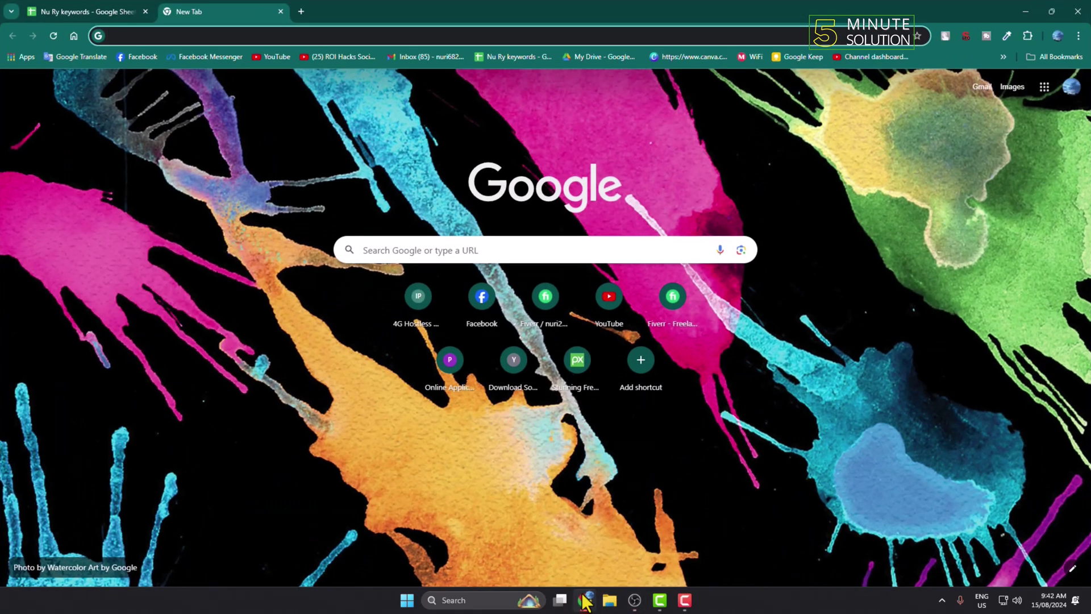
click(377, 36)
text(restream)
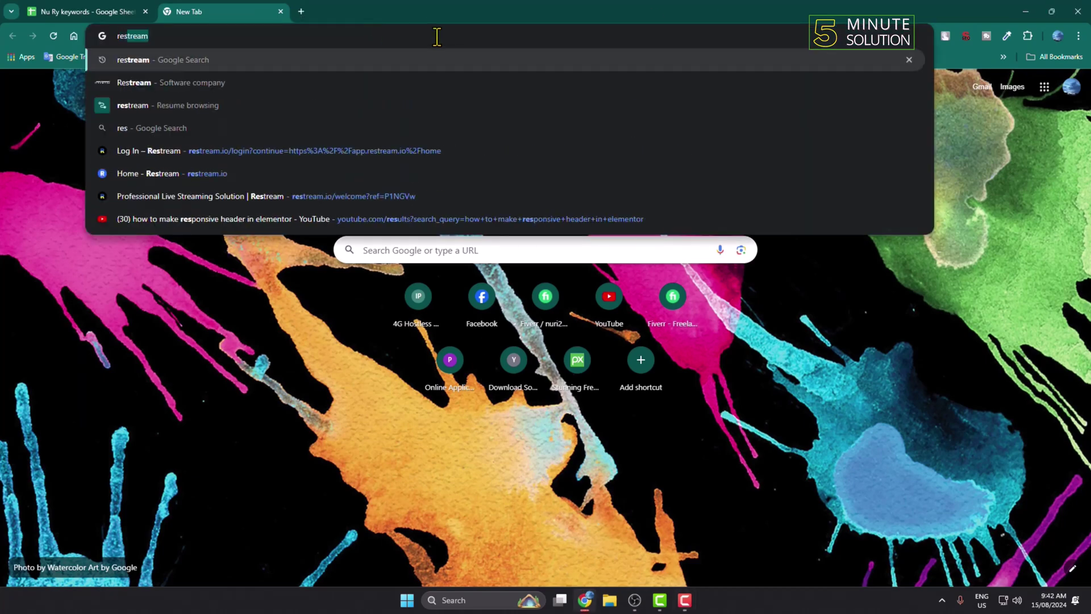
key(Return)
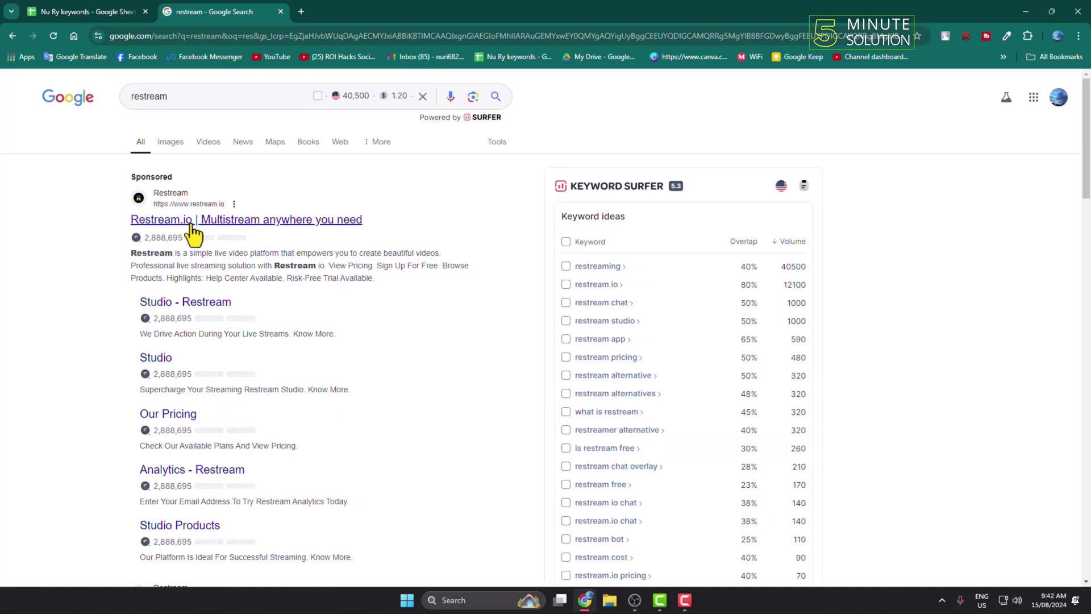
click(215, 225)
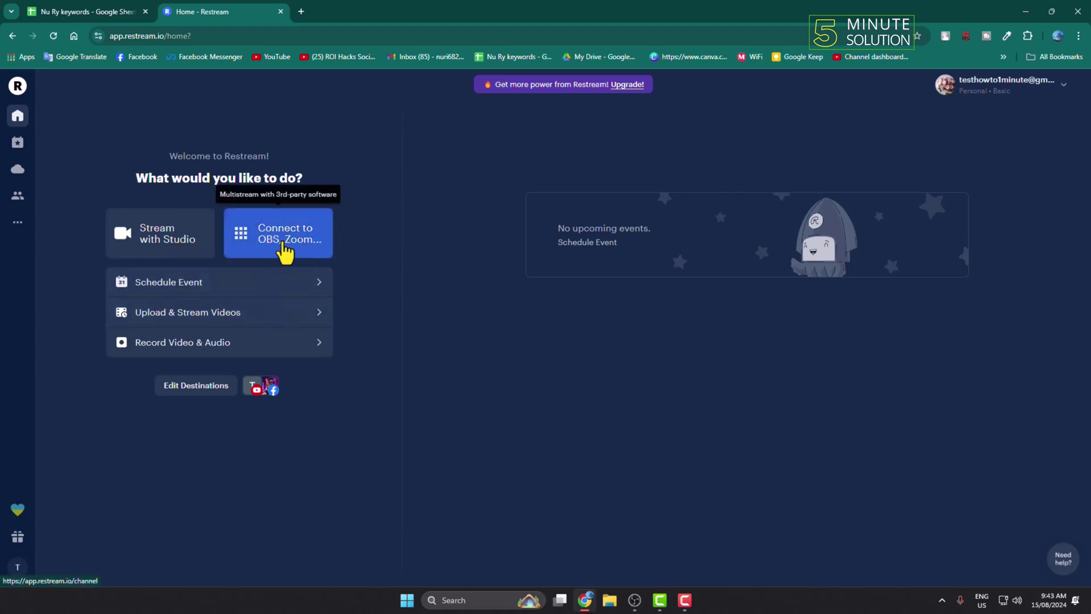
- Open Restream's OBS connection page and copy the RTMP URL rtmp://live.restream.io/live
click(280, 248)
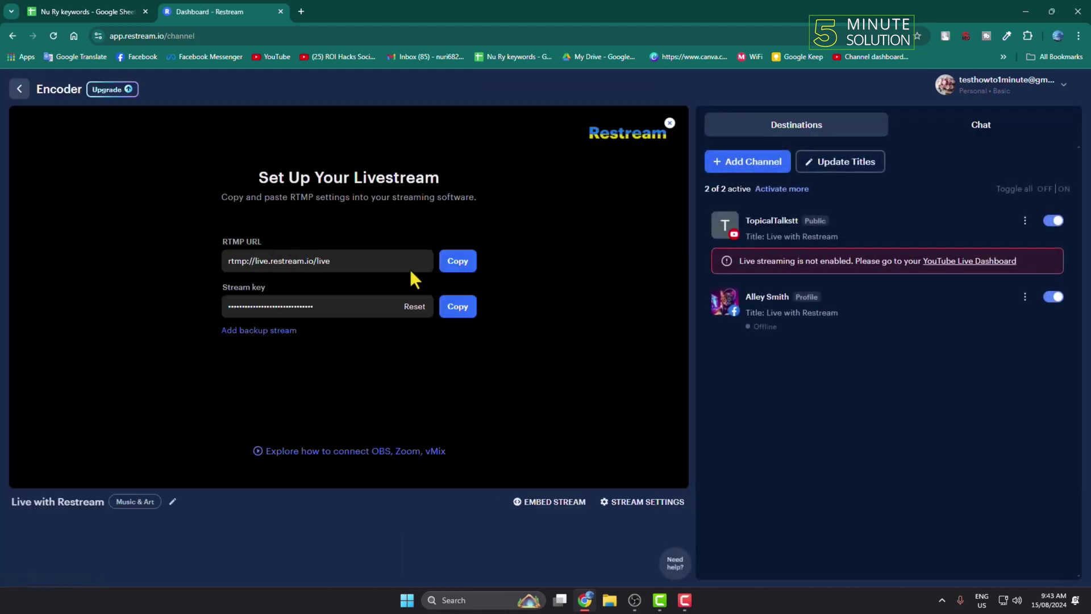
click(457, 265)
- In OBS Stream settings, choose the Custom service and paste rtmp://live.restream.io/live as the server
click(634, 601)
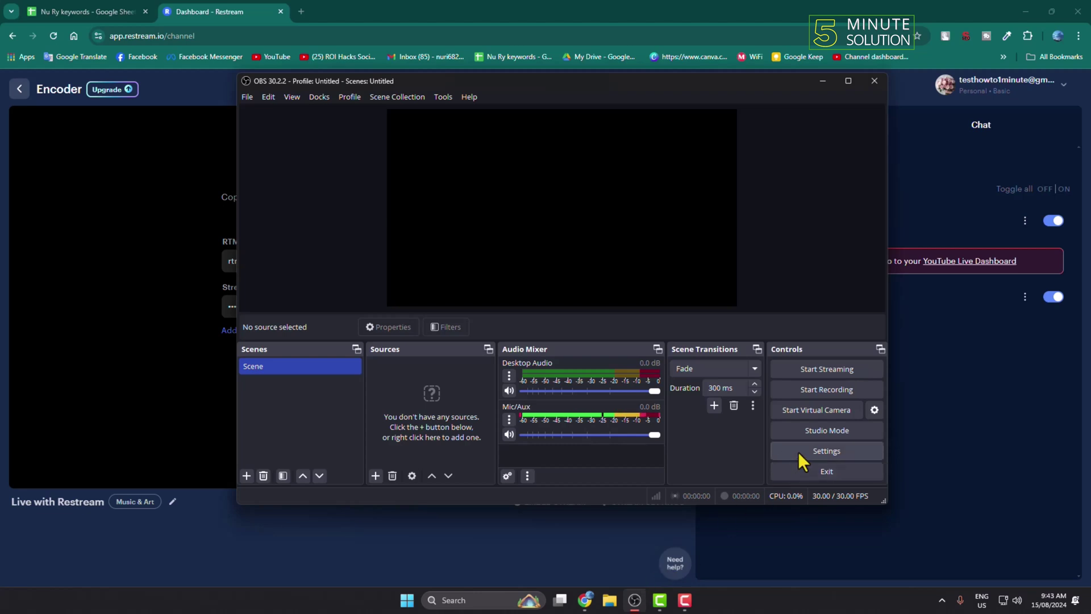
click(797, 451)
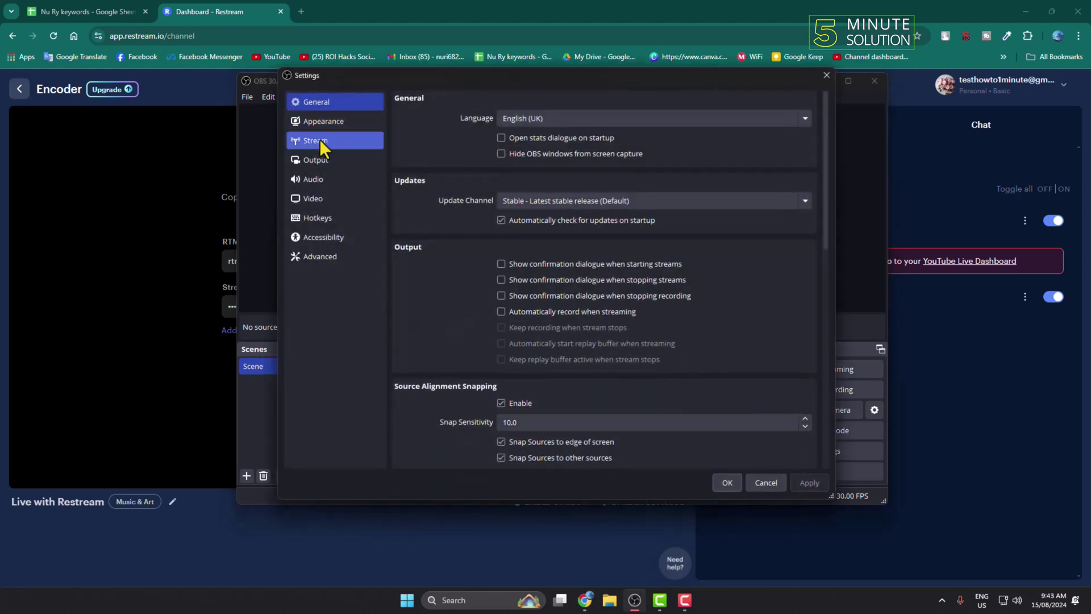
click(319, 141)
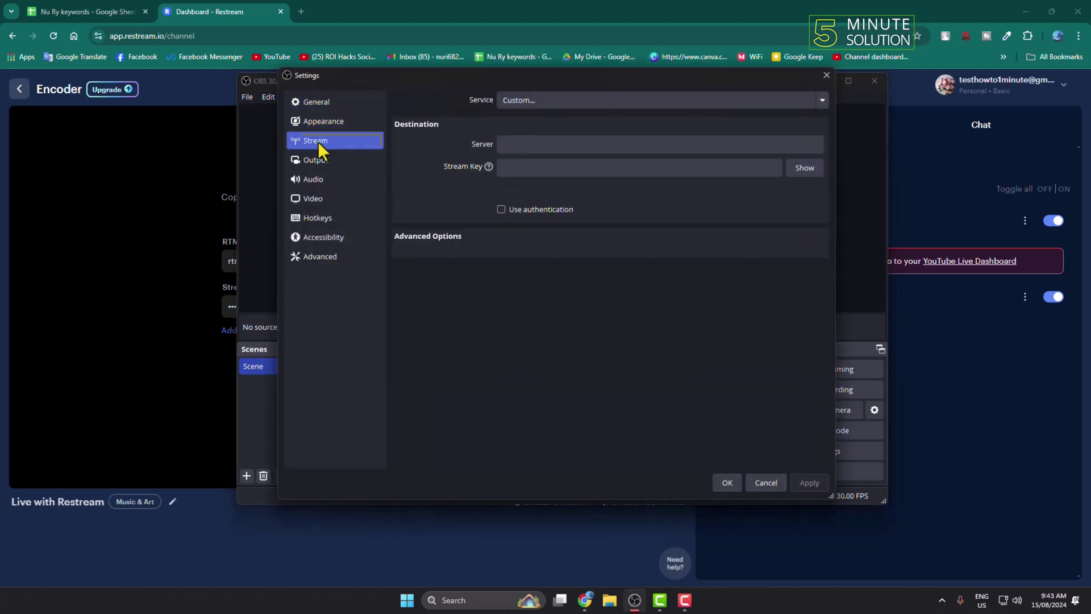
click(577, 101)
click(524, 116)
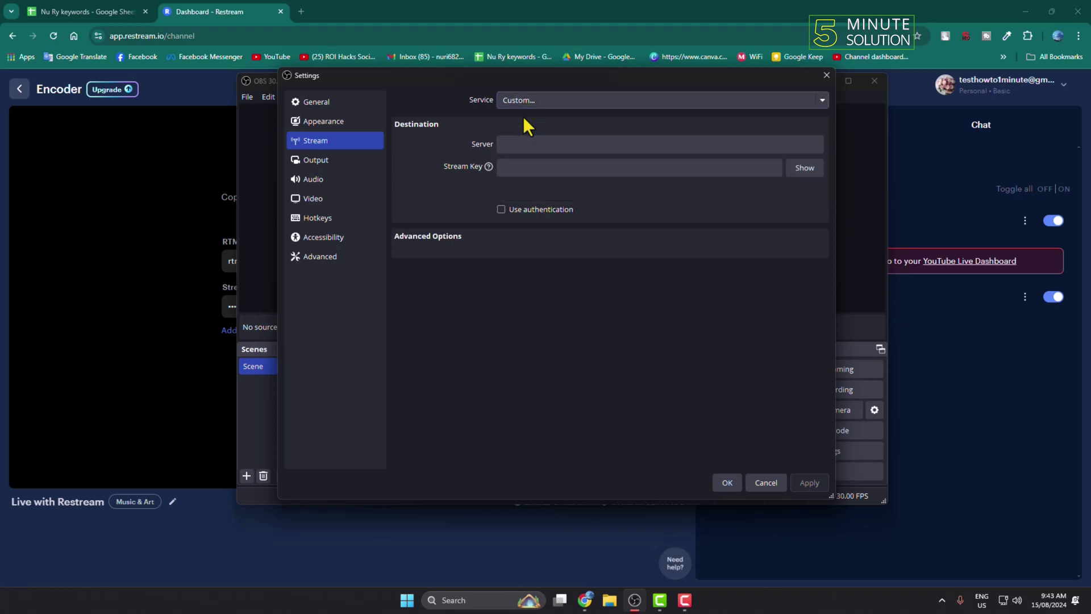
click(517, 146)
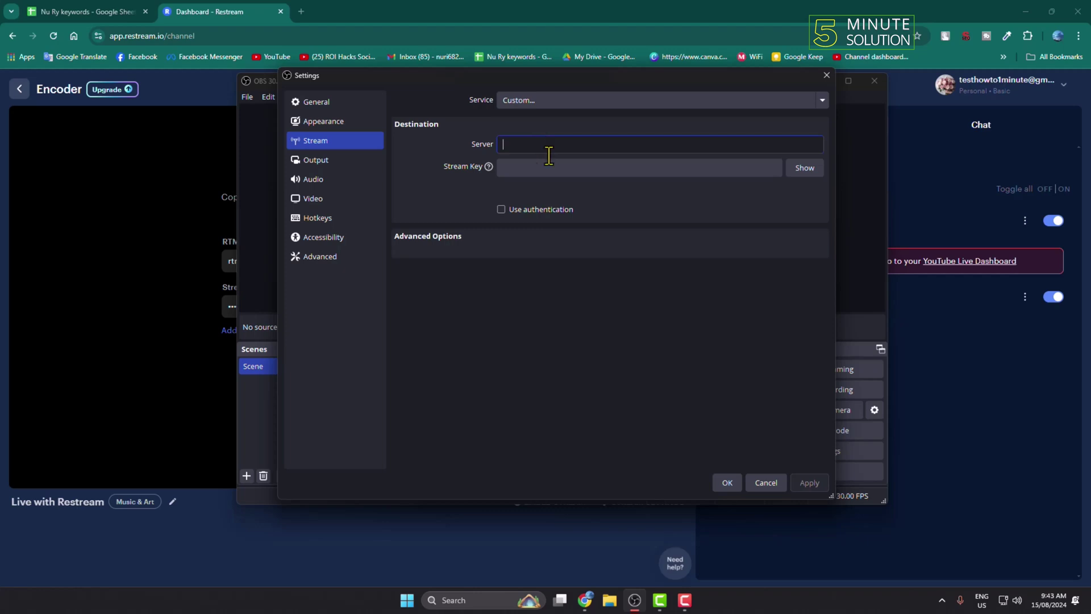
drag(392, 80, 417, 80)
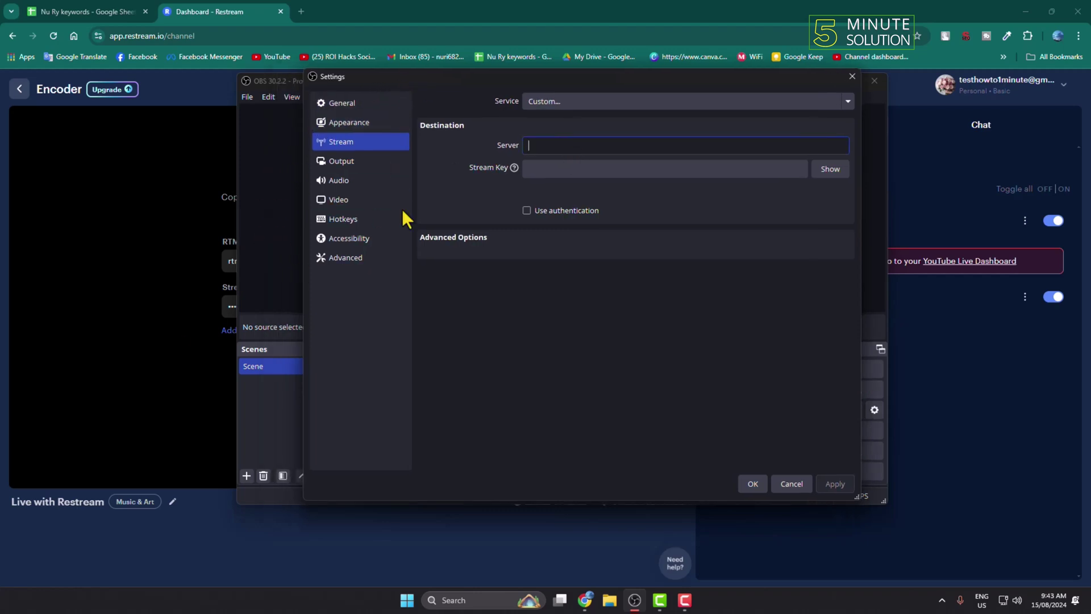
key(ctrl+v)
- Copy the Restream stream key into the Stream Key field, then apply and save the settings
click(555, 4)
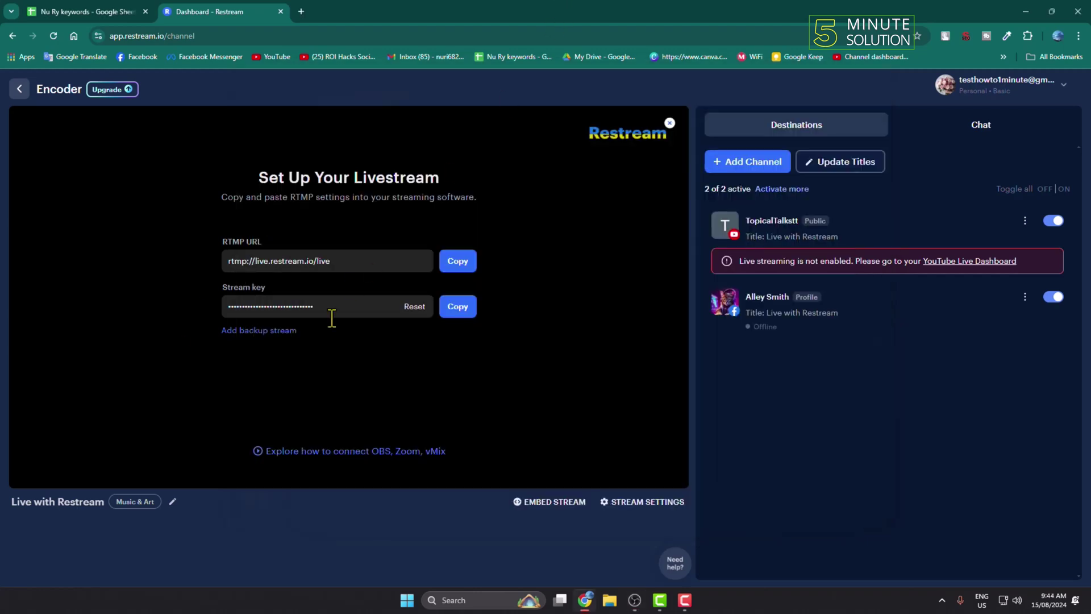
click(450, 309)
click(634, 600)
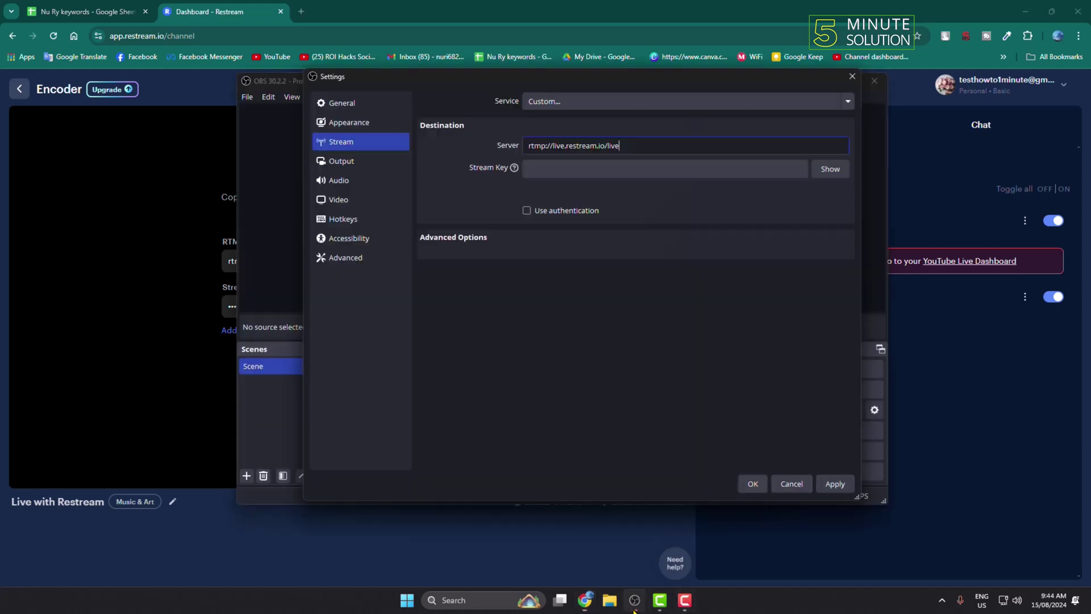
click(559, 169)
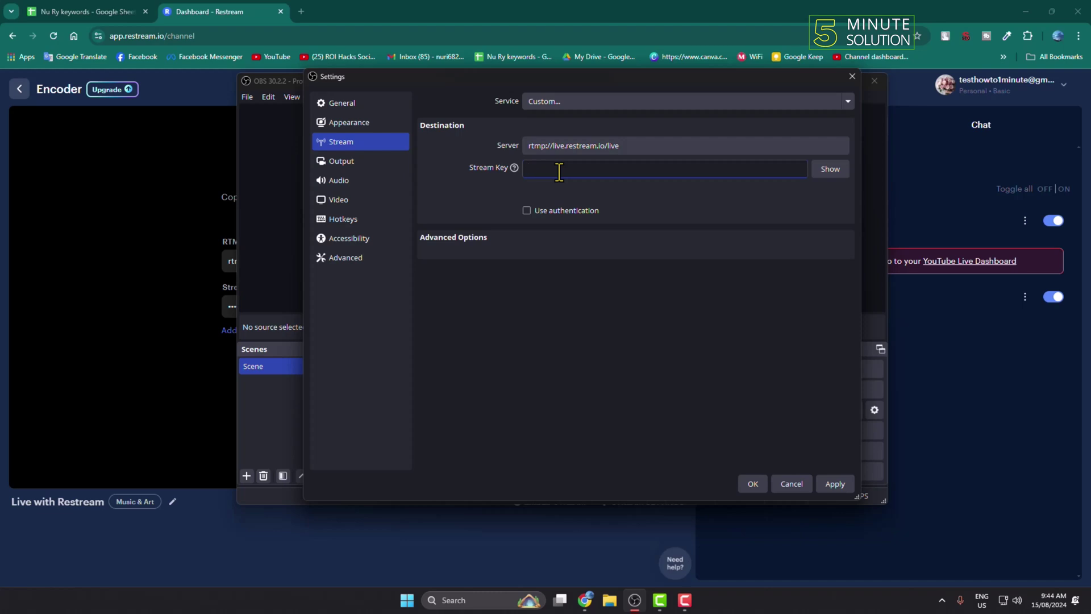
key(ctrl+v)
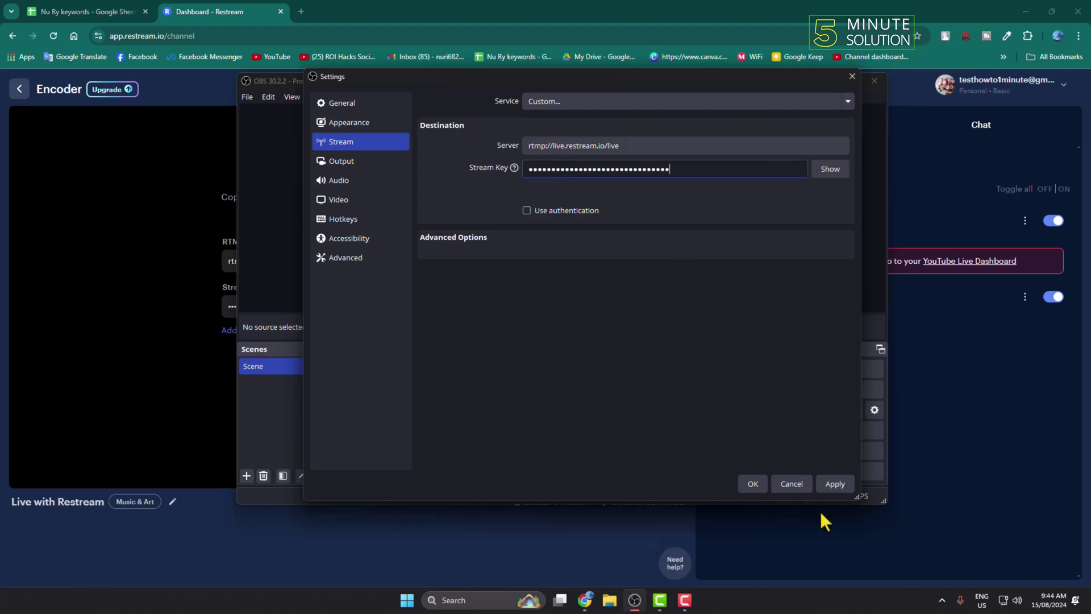
click(832, 484)
click(752, 483)
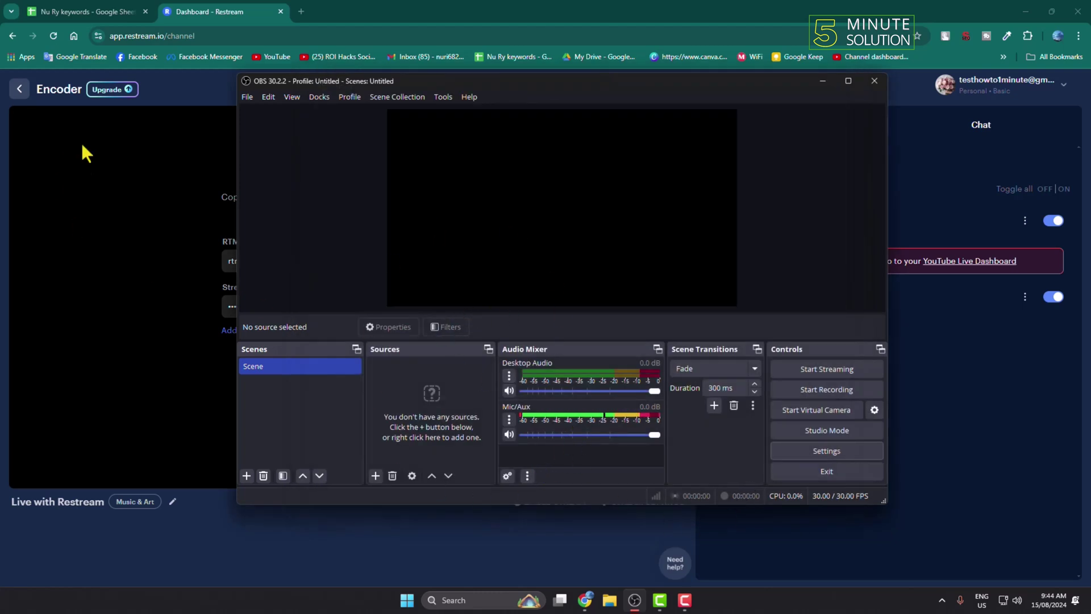
click(107, 209)
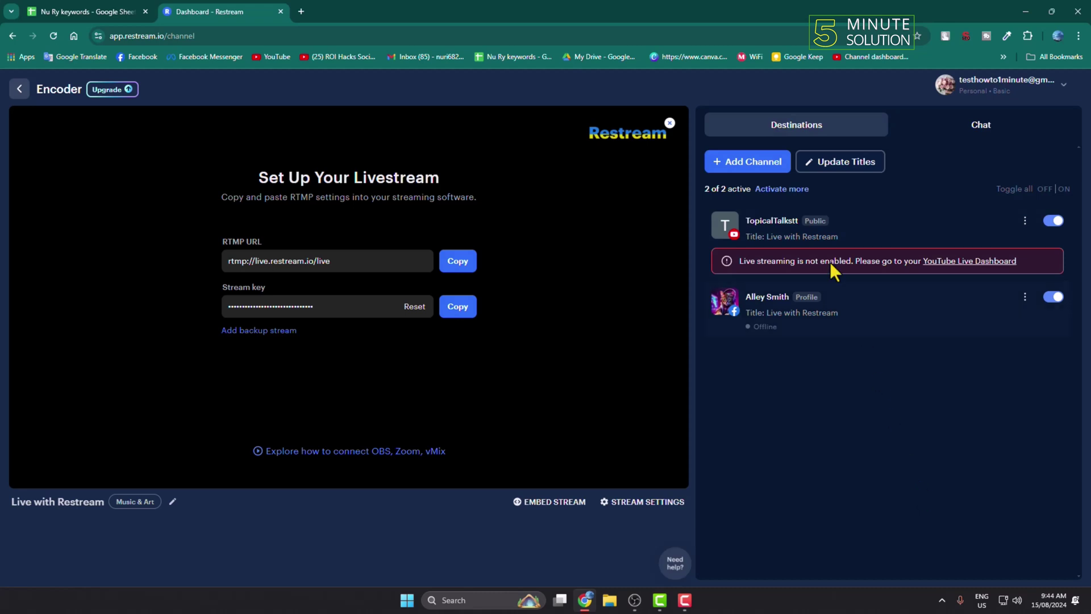
click(734, 165)
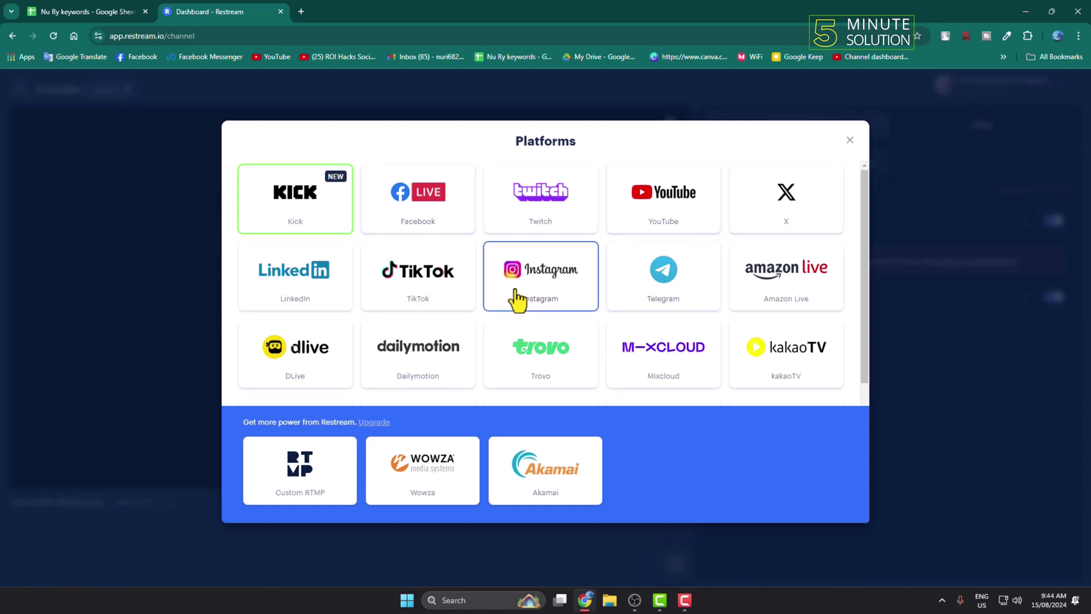
key(Escape)
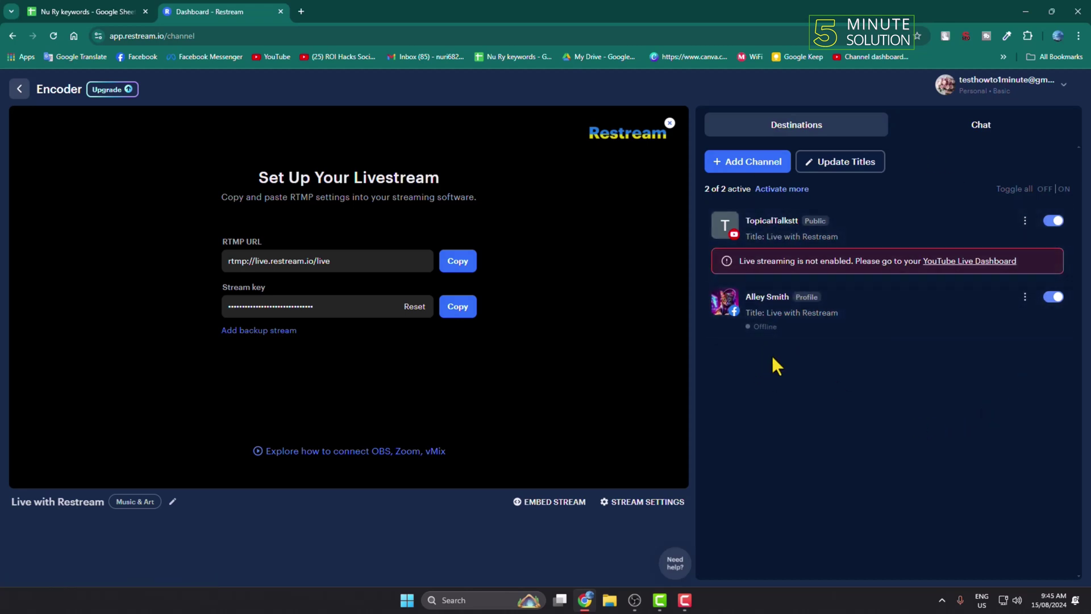
click(635, 599)
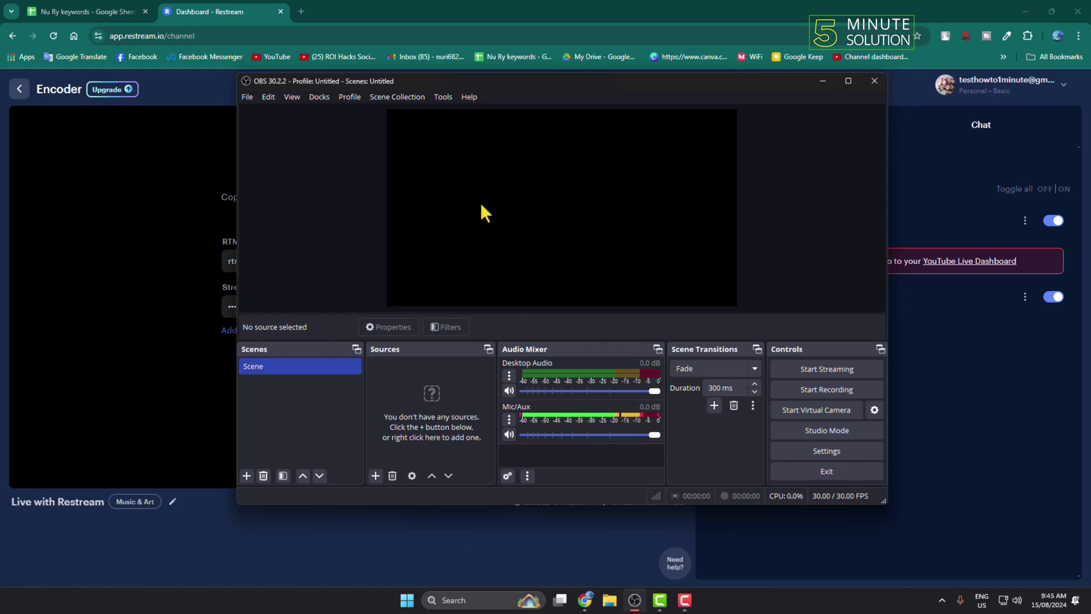
- Add a Video Capture Device source to the Scene, keeping its default properties with no device chosen
click(375, 476)
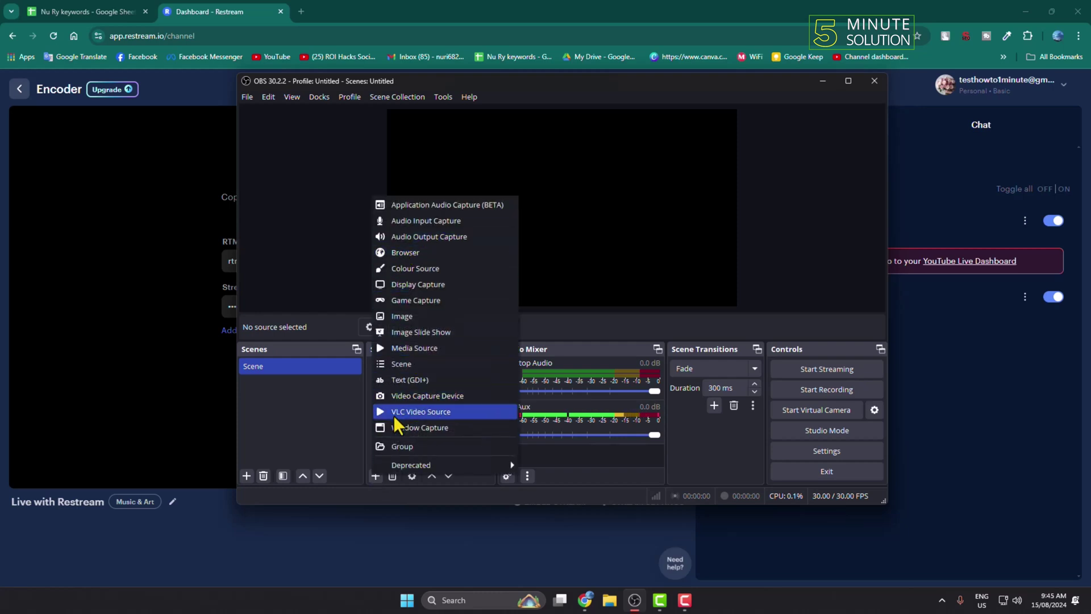
click(411, 395)
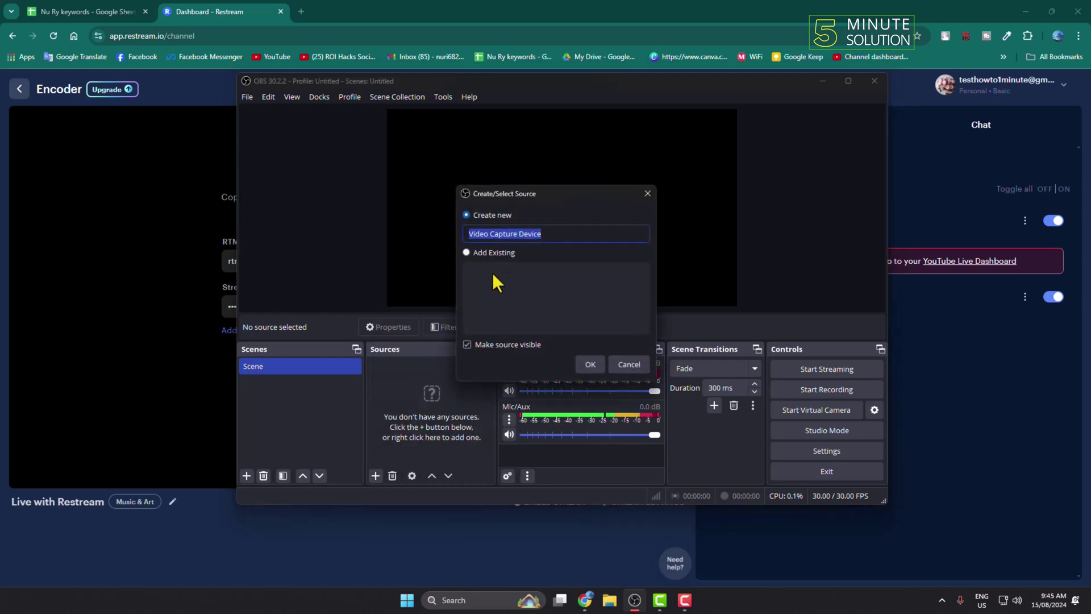
click(591, 365)
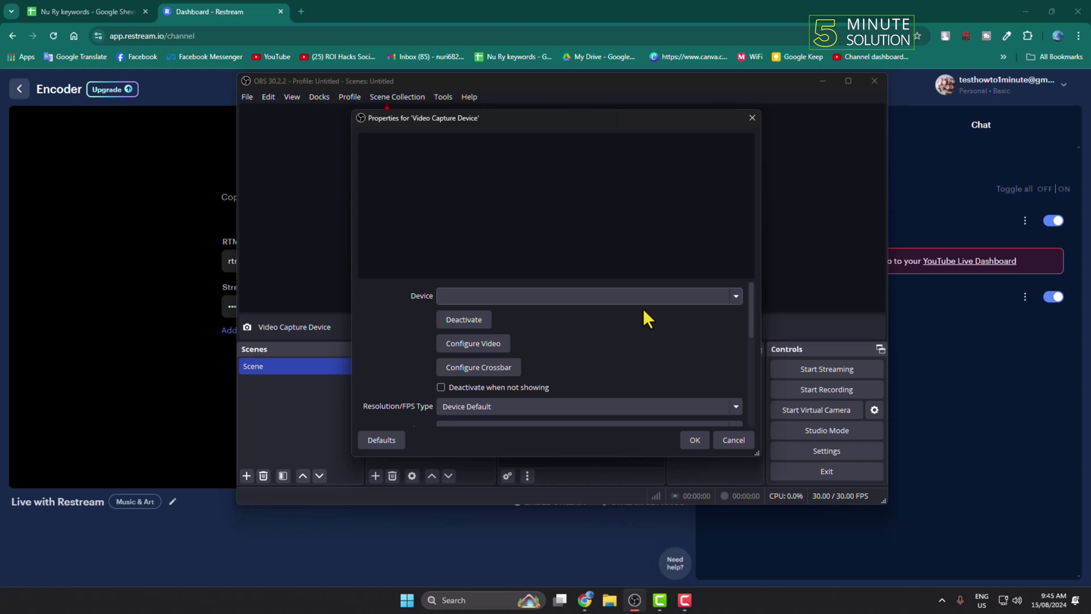
click(699, 440)
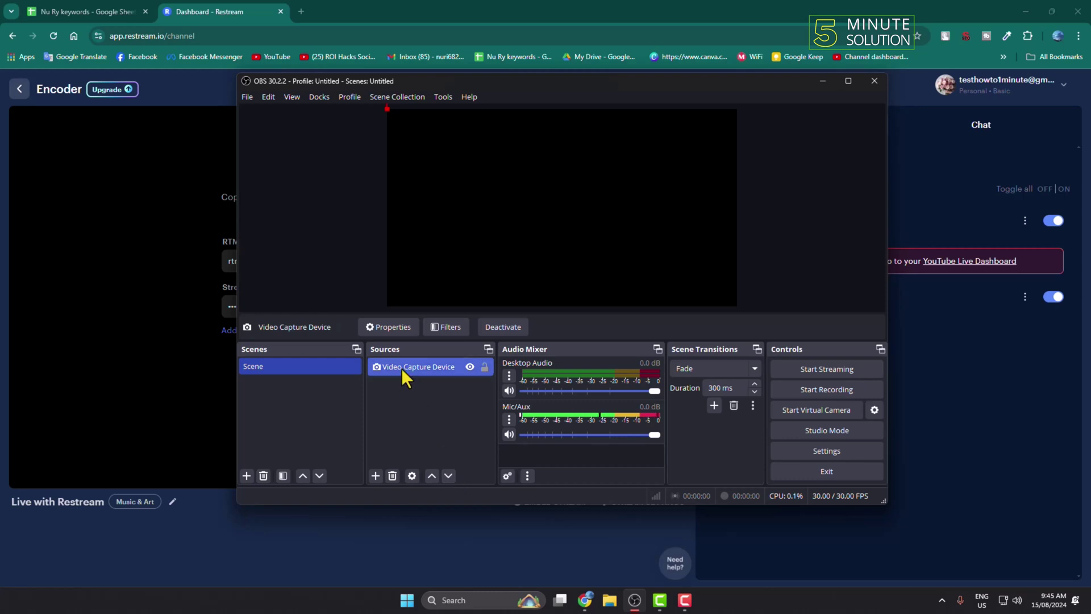
- Add a Display Capture source showing the 1920x1080 primary monitor, accepting its default properties
click(375, 475)
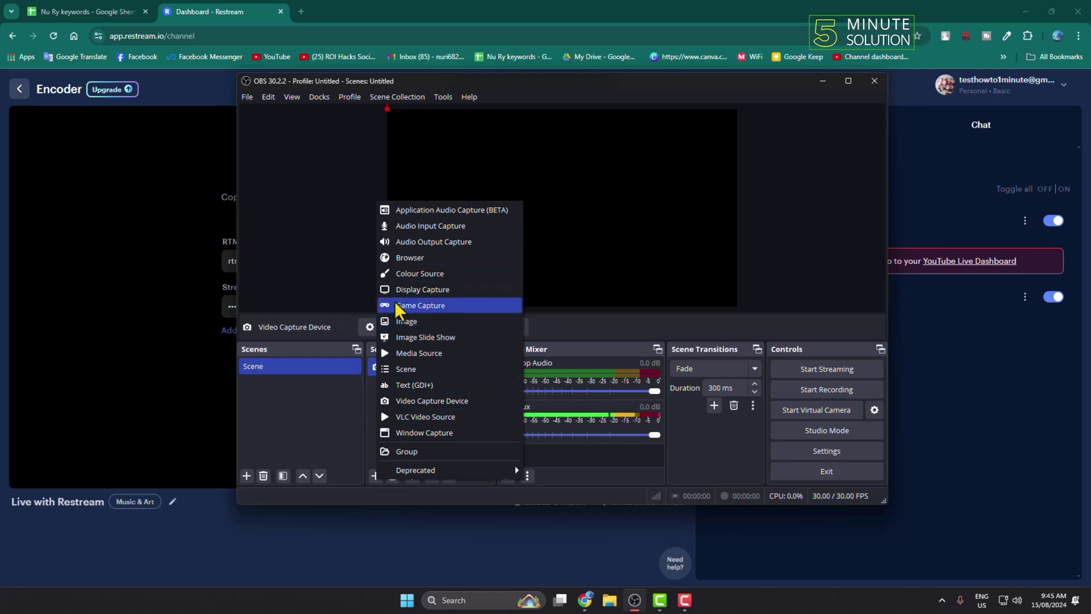
click(406, 290)
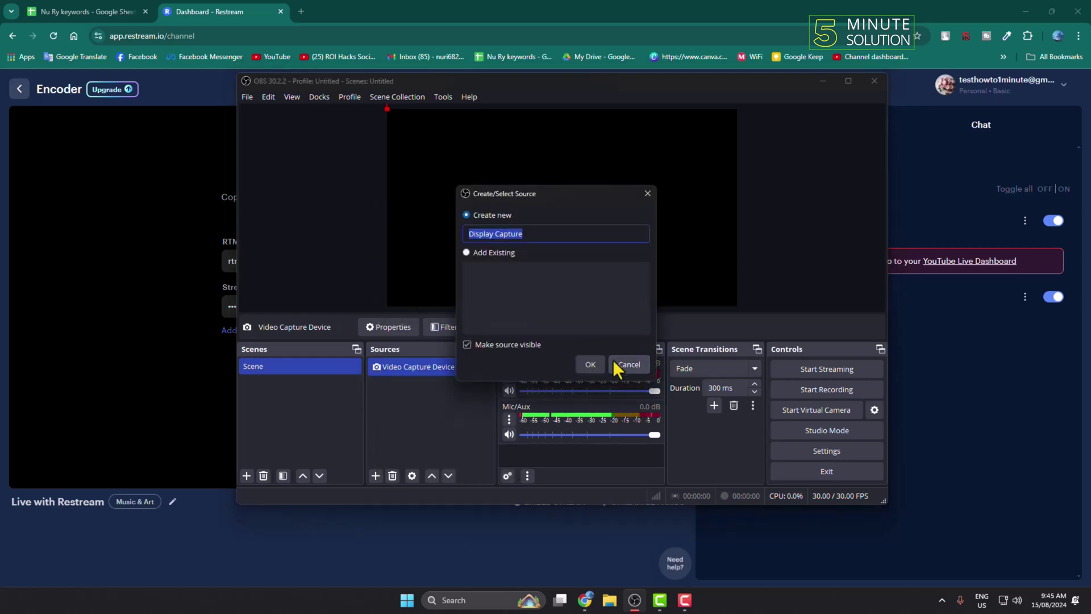
click(591, 364)
click(693, 443)
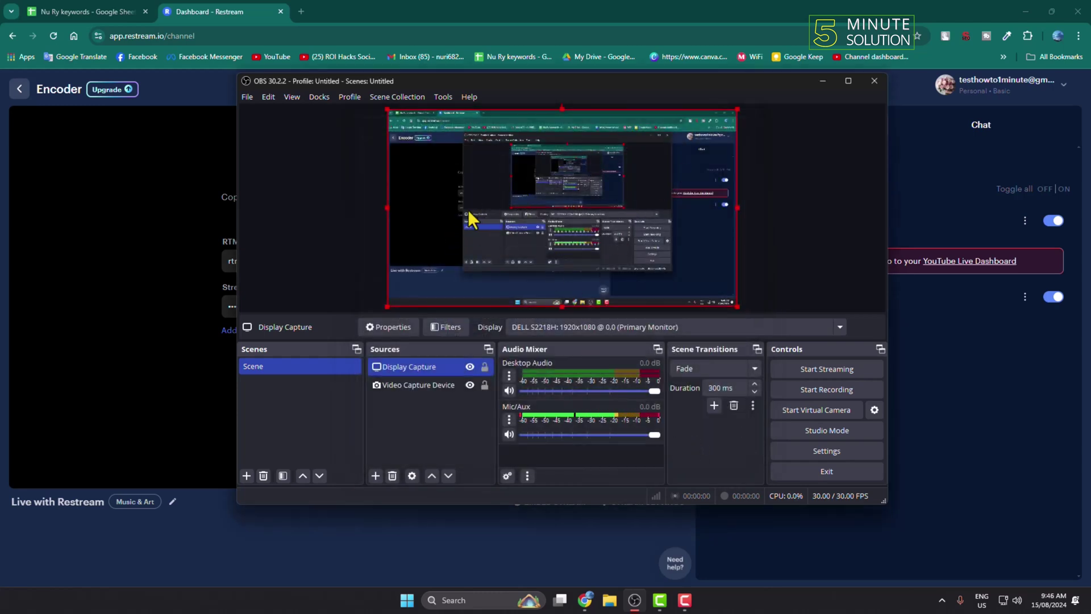
- Go live to Restream and check that the Restream dashboard shows Facebook receiving the stream
click(803, 371)
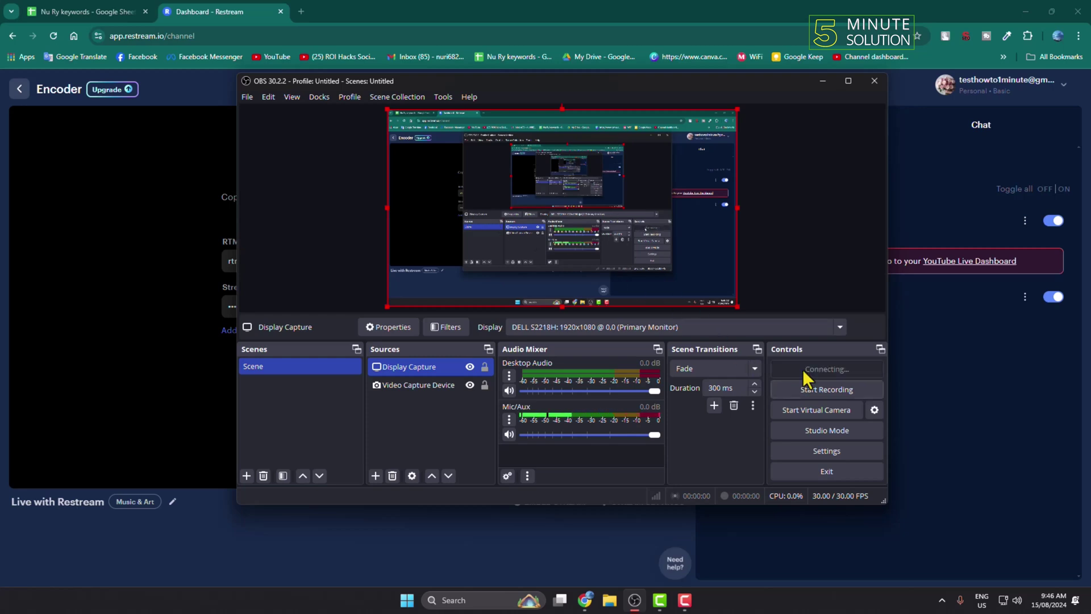
click(409, 8)
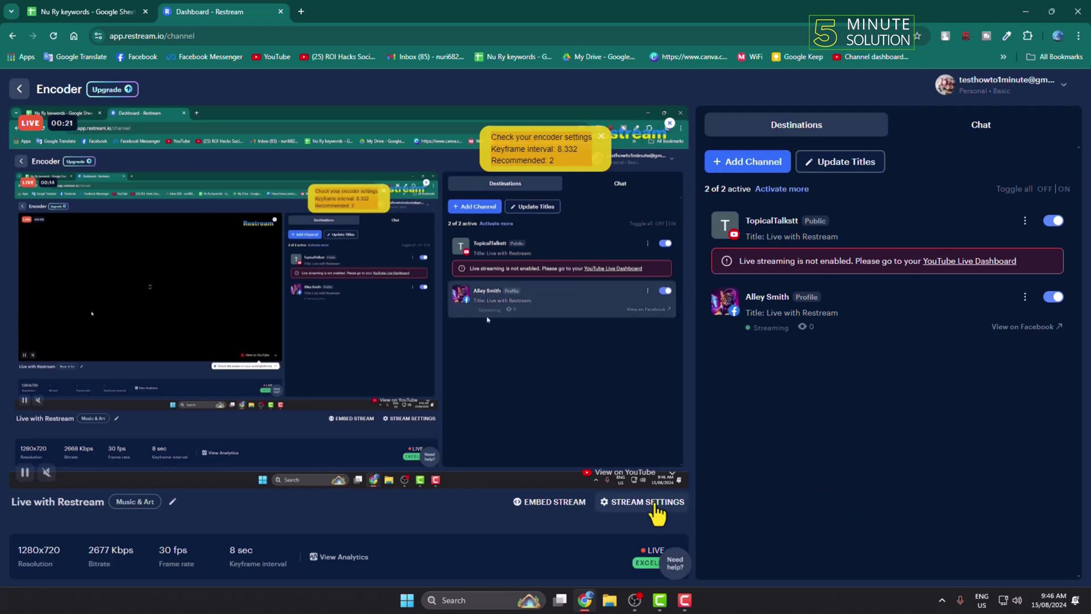
click(635, 602)
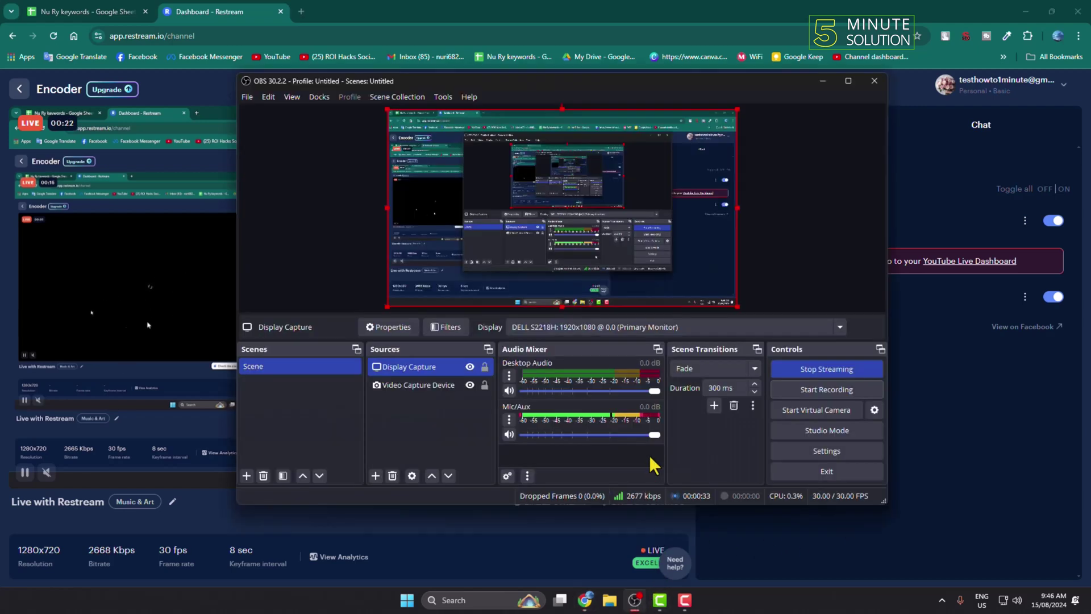